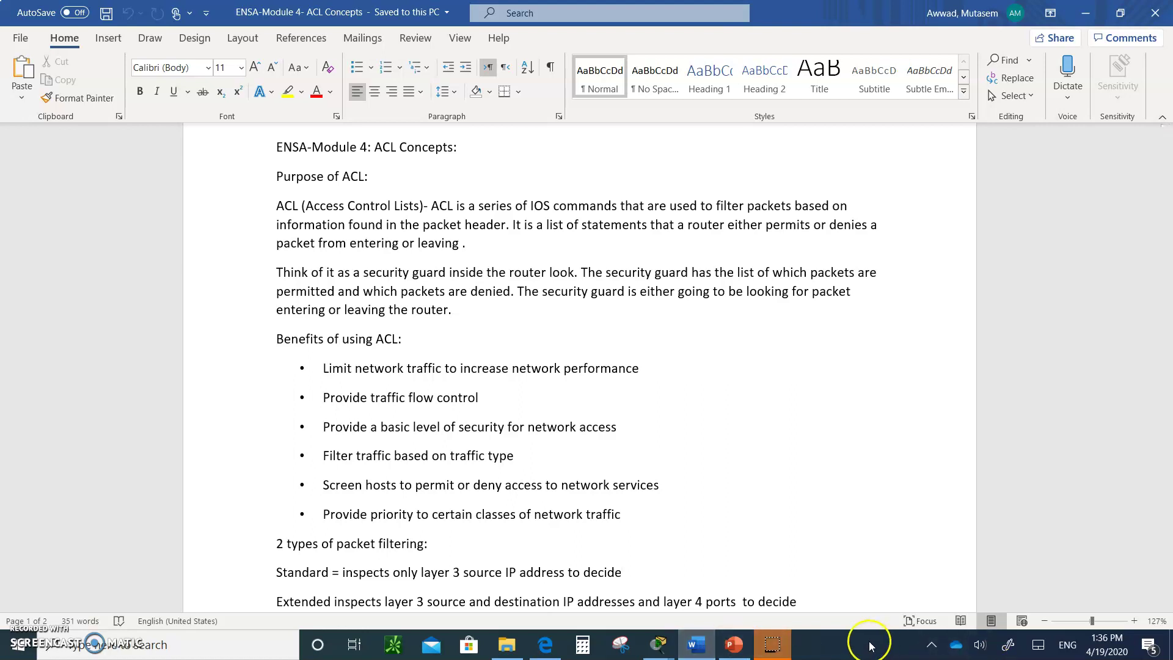
Review the ACL slides in PowerPoint, then return to the ACL Concepts notes in Word
left_click(735, 653)
left_click(734, 651)
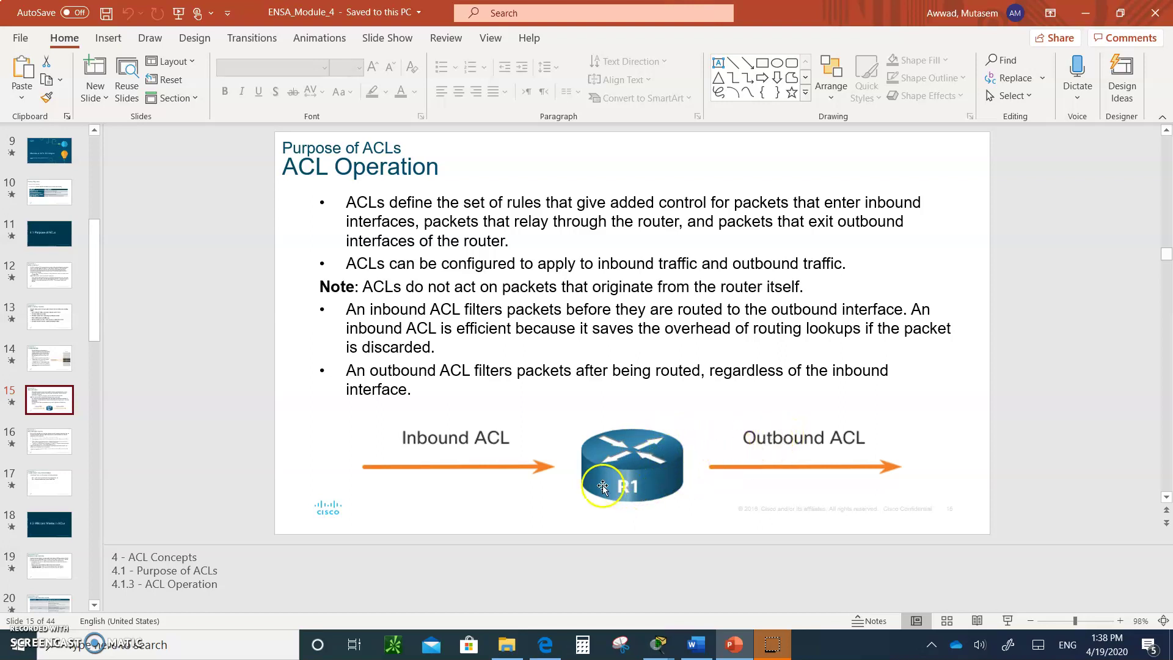
left_click(696, 644)
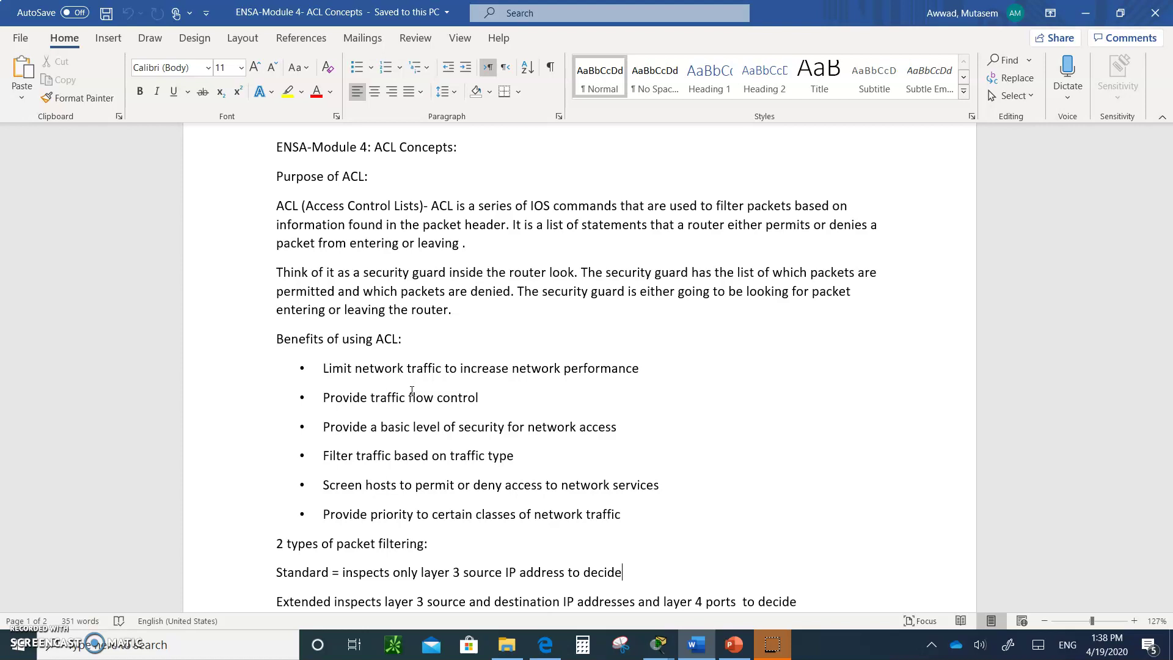
Scroll down to the Wild Cards notes on the 0.0.0.63 /26 wildcard and host/any keywords
scroll(411, 391, "down", 5)
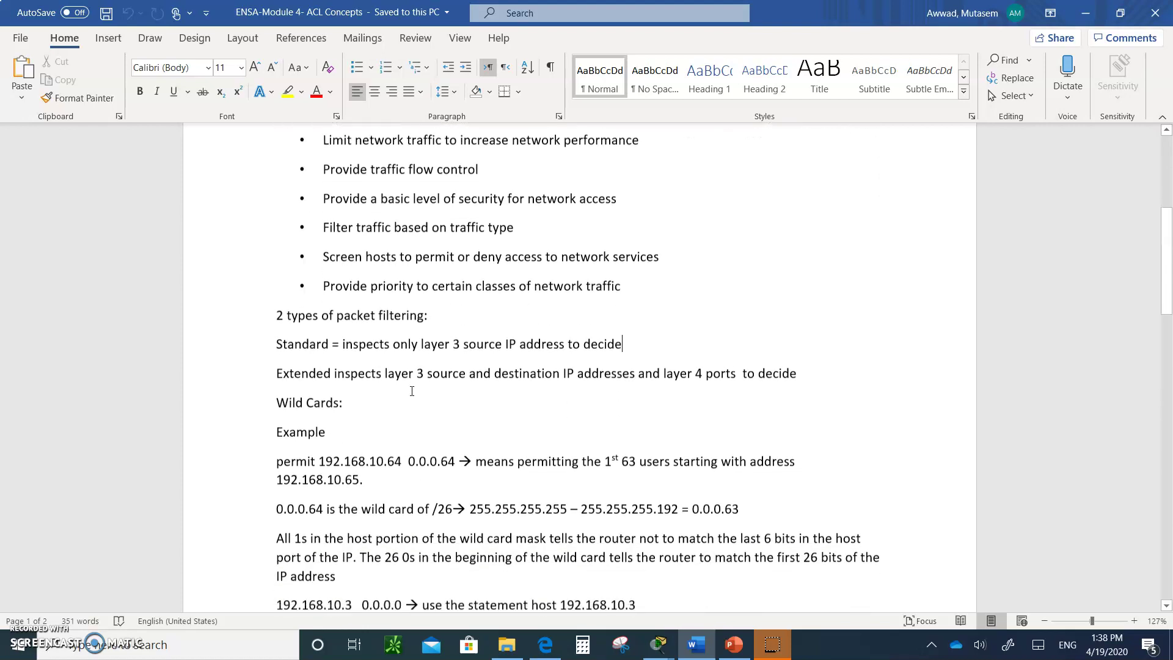
scroll(411, 391, "down", 3)
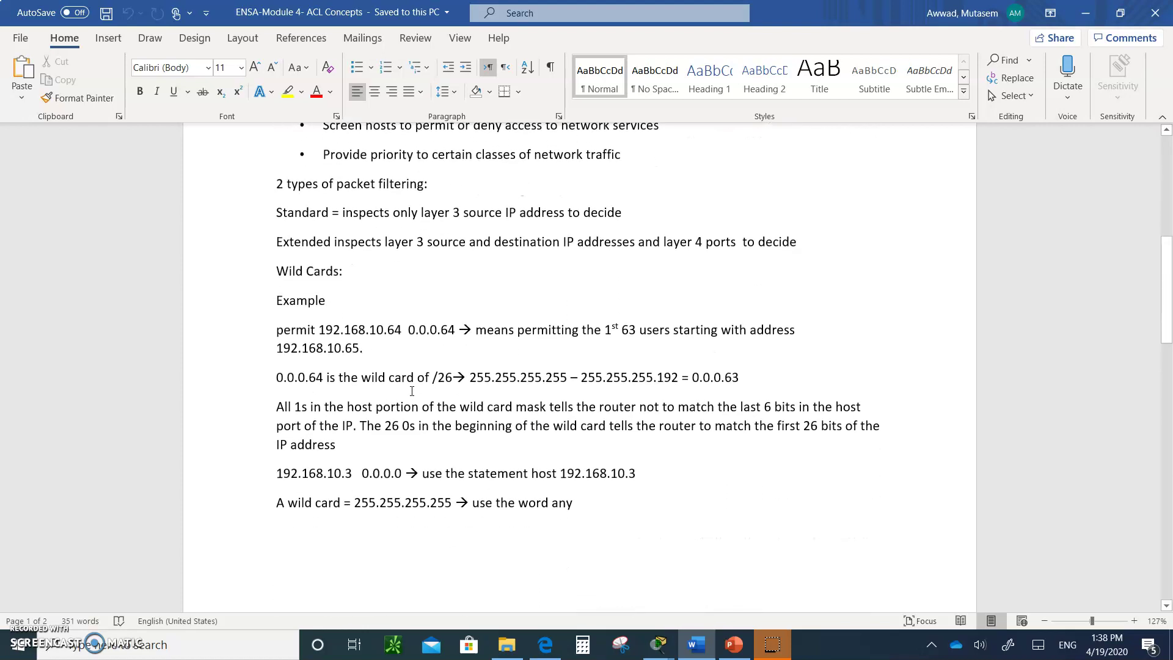
scroll(411, 391, "down", 1)
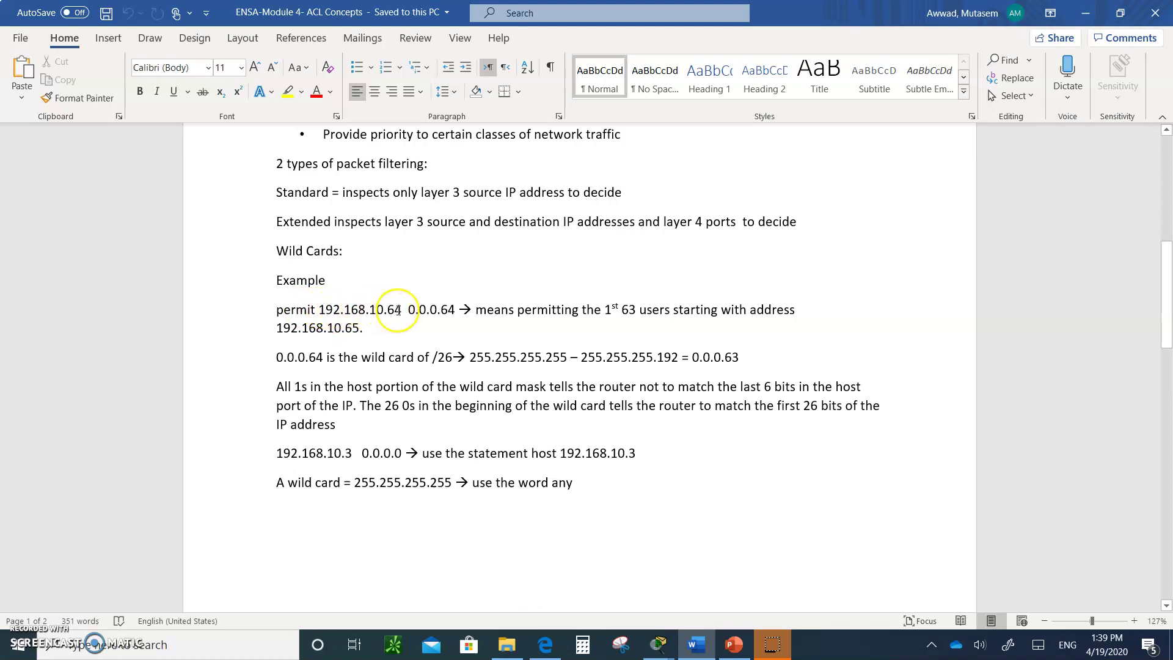
Fix the /26 wildcard from 0.0.0.64 to 0.0.0.63 on the permit line and the subtraction line
left_click_drag(401, 310, 320, 306)
left_click(435, 315)
left_click_drag(408, 308, 452, 317)
left_click(459, 311)
key("BackSpace")
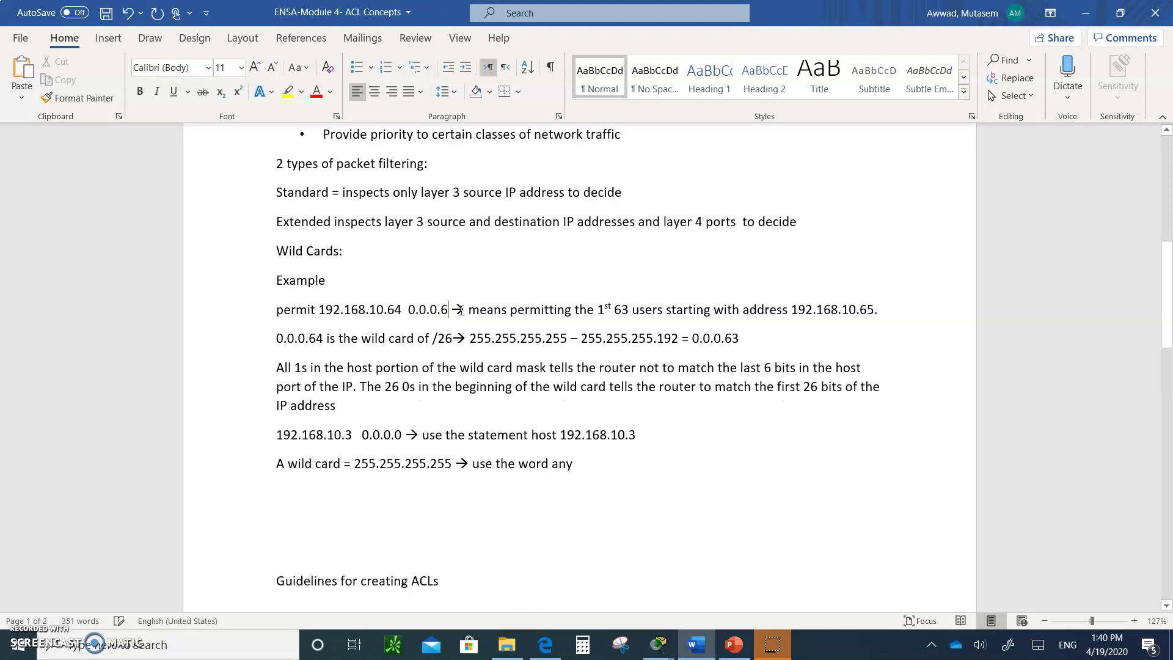
type("3")
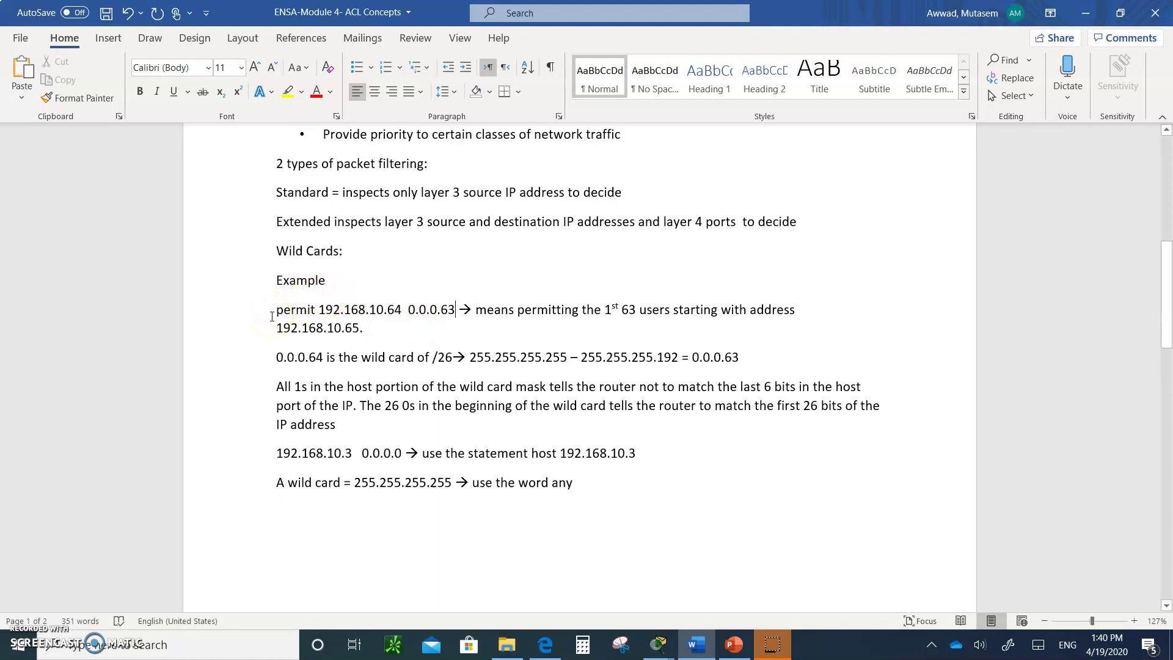
left_click(317, 357)
key("Delete")
type("3")
left_click_drag(437, 357, 457, 353)
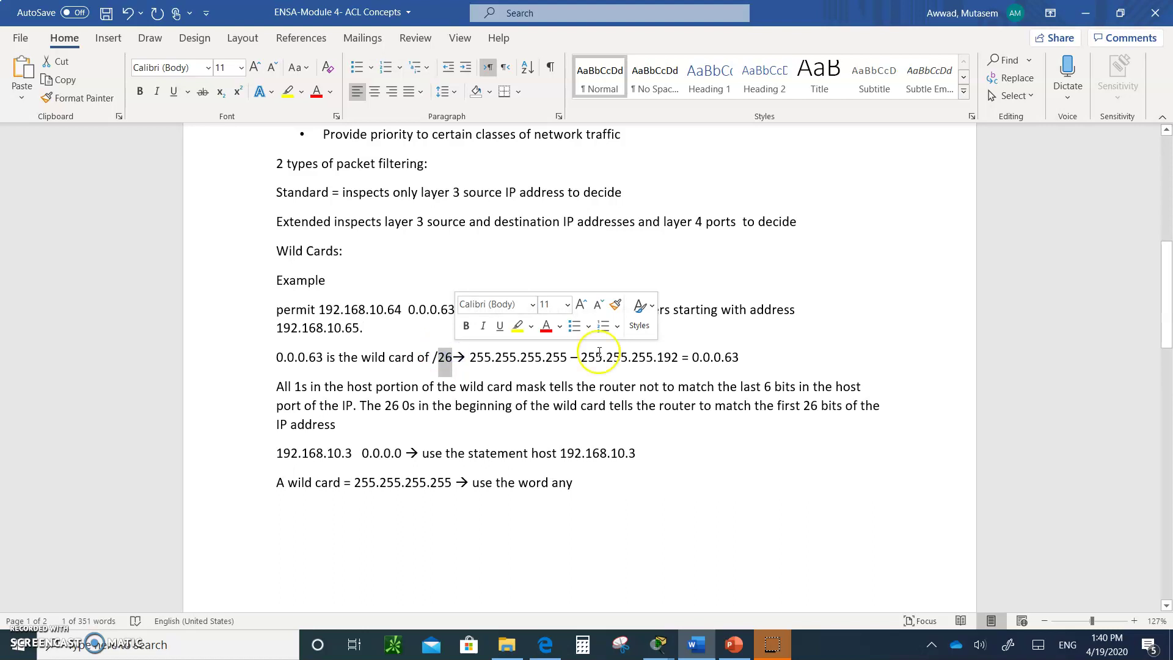
left_click_drag(581, 357, 675, 357)
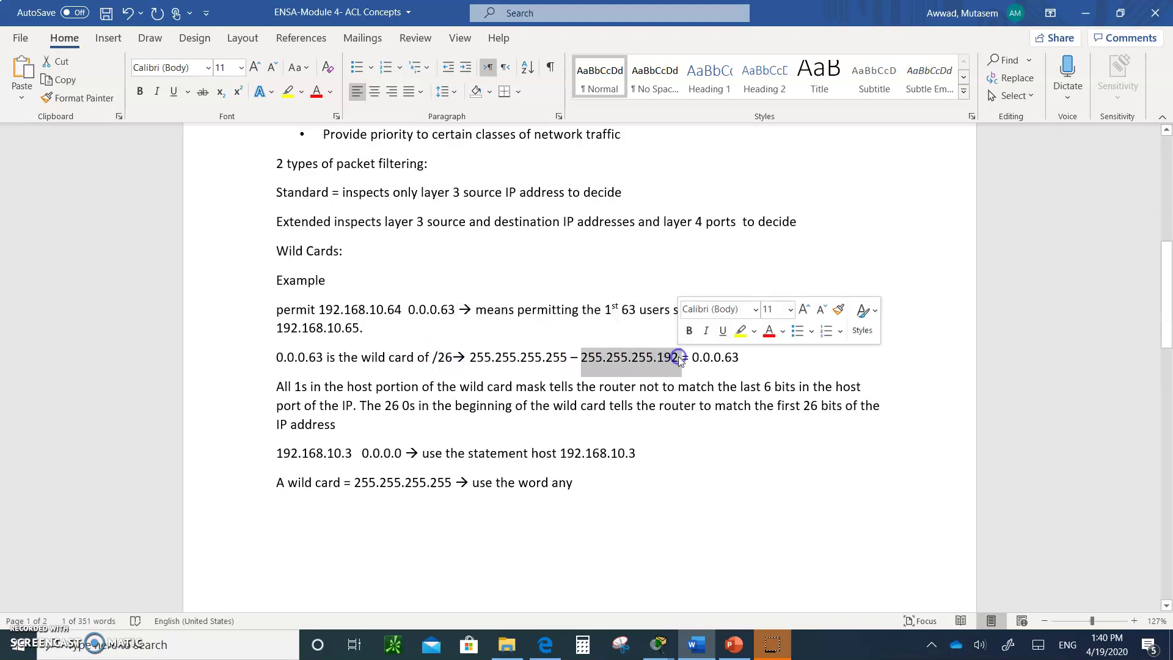
left_click(522, 366)
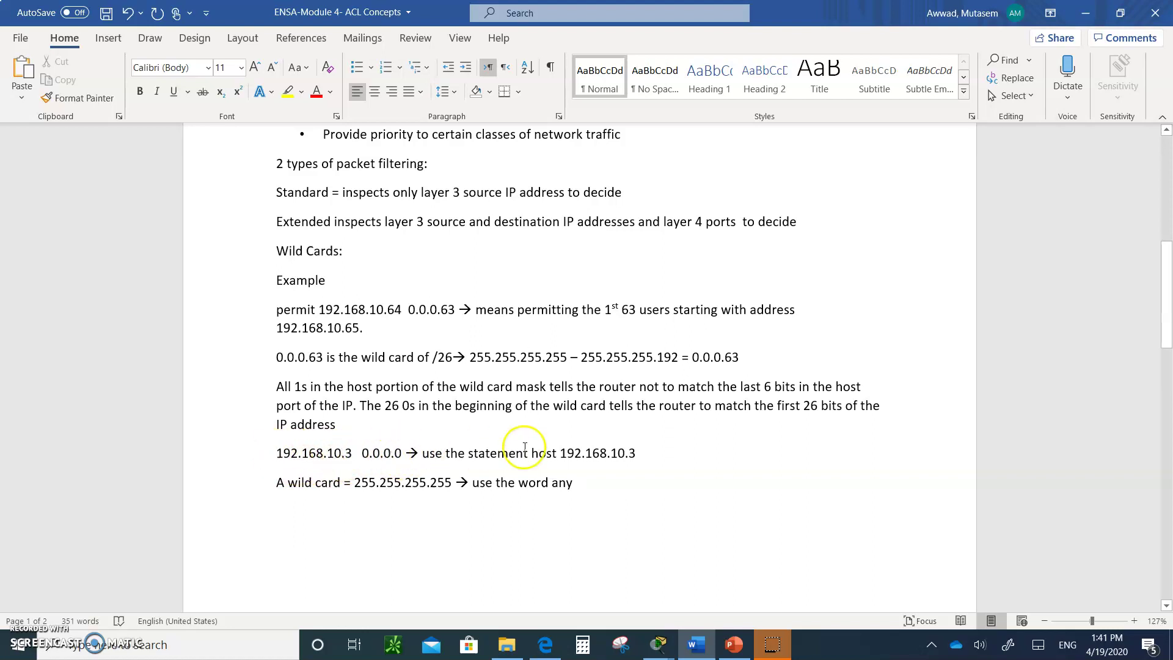
left_click_drag(531, 452, 639, 458)
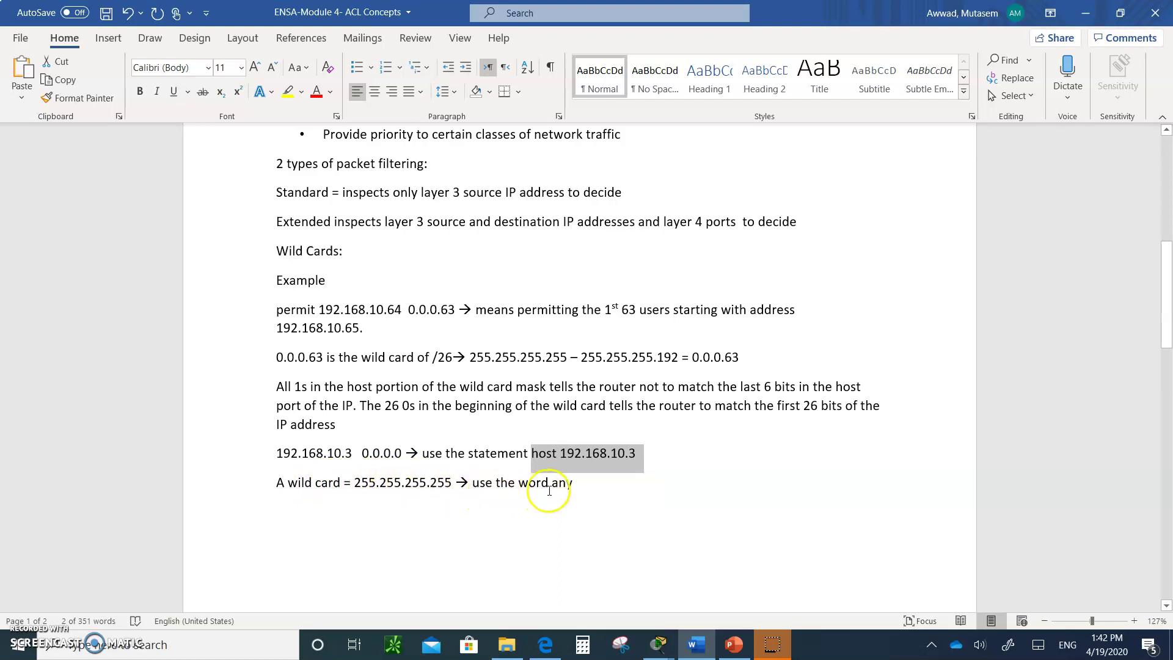
Select the word 'any' ending the 255.255.255.255 wildcard note
left_click_drag(552, 485, 595, 482)
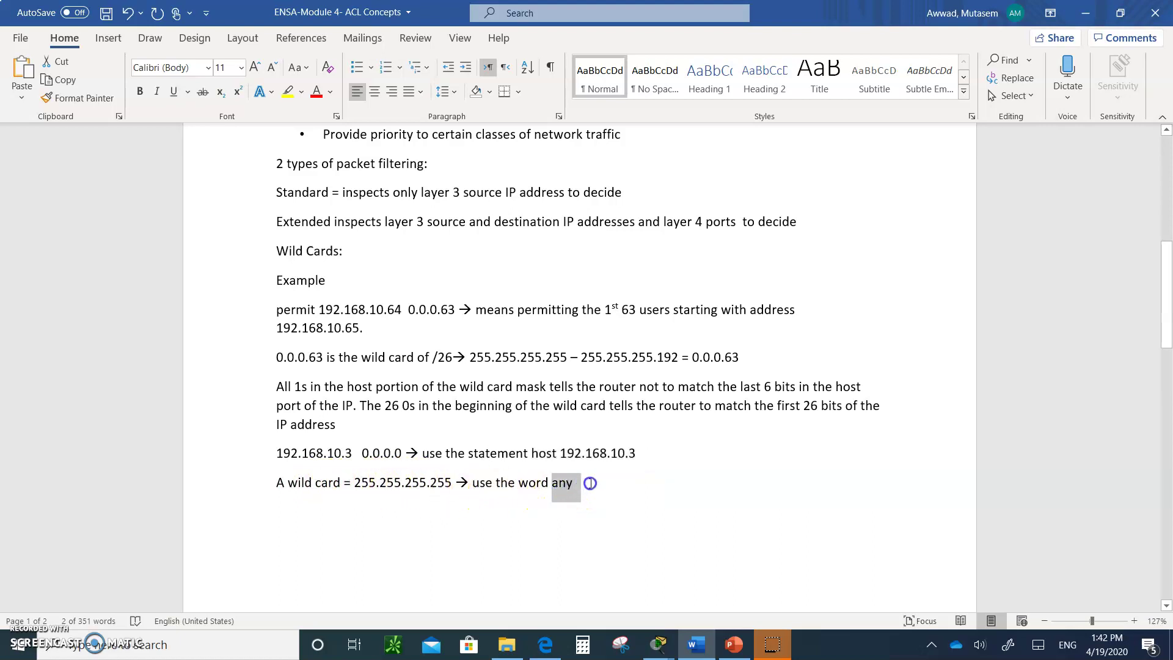
Scroll past the guidelines table and switch to PowerPoint's slide 27, 'Limited Number of ACLs per Interface'
left_click(491, 521)
scroll(491, 521, "down", 7)
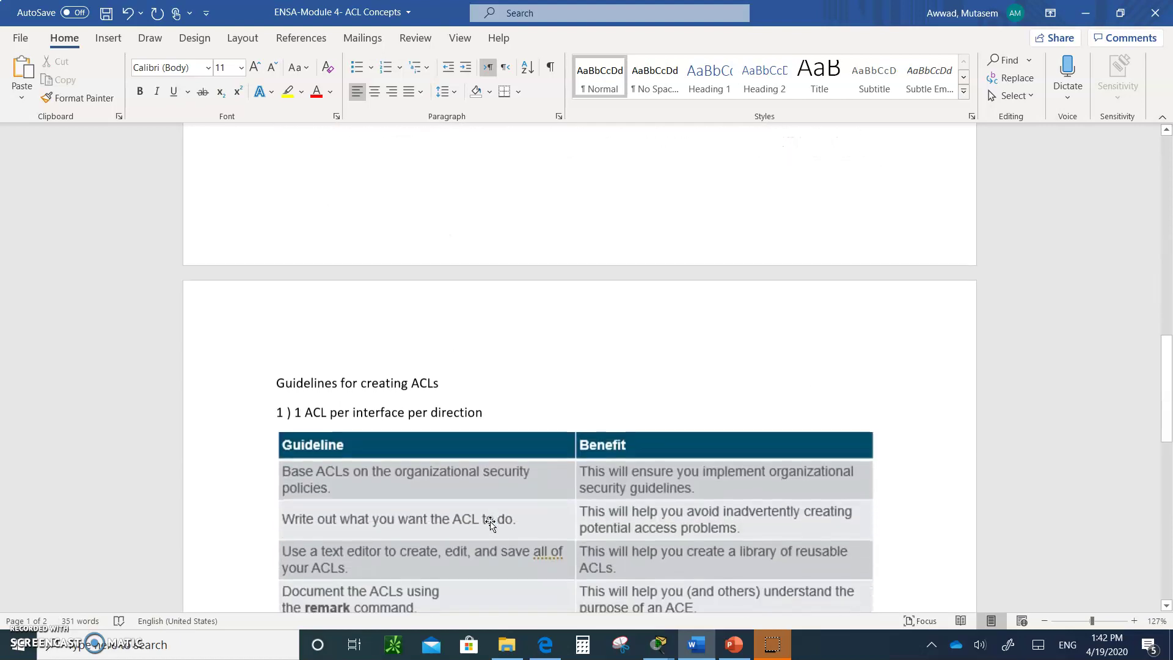
scroll(490, 523, "down", 3)
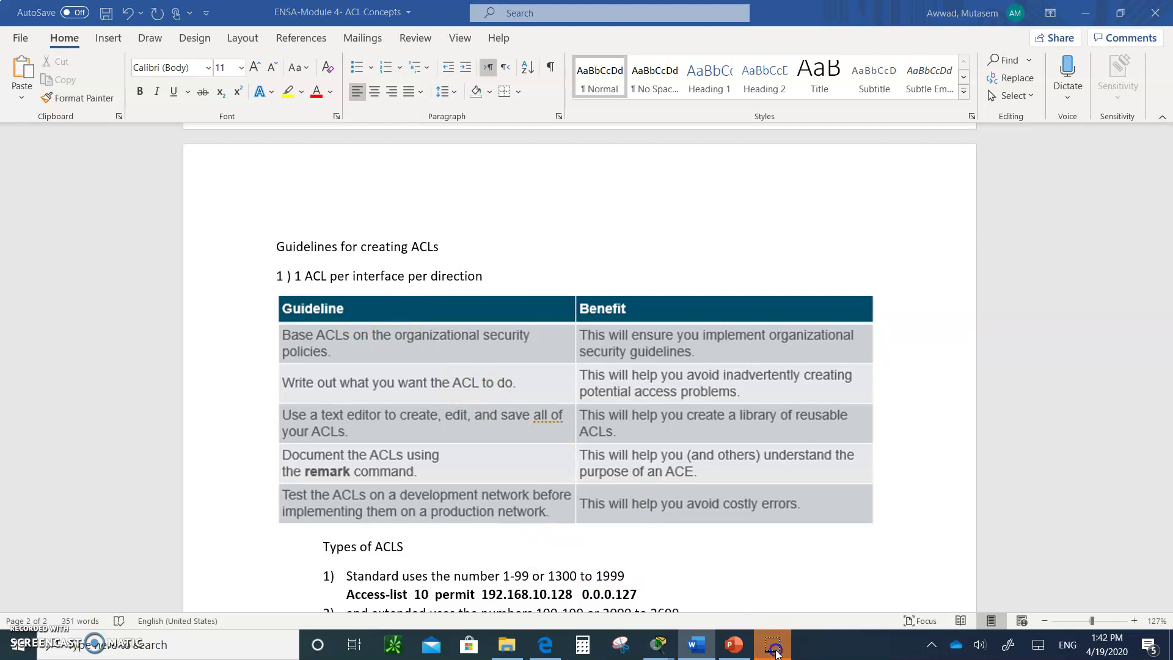
left_click(734, 645)
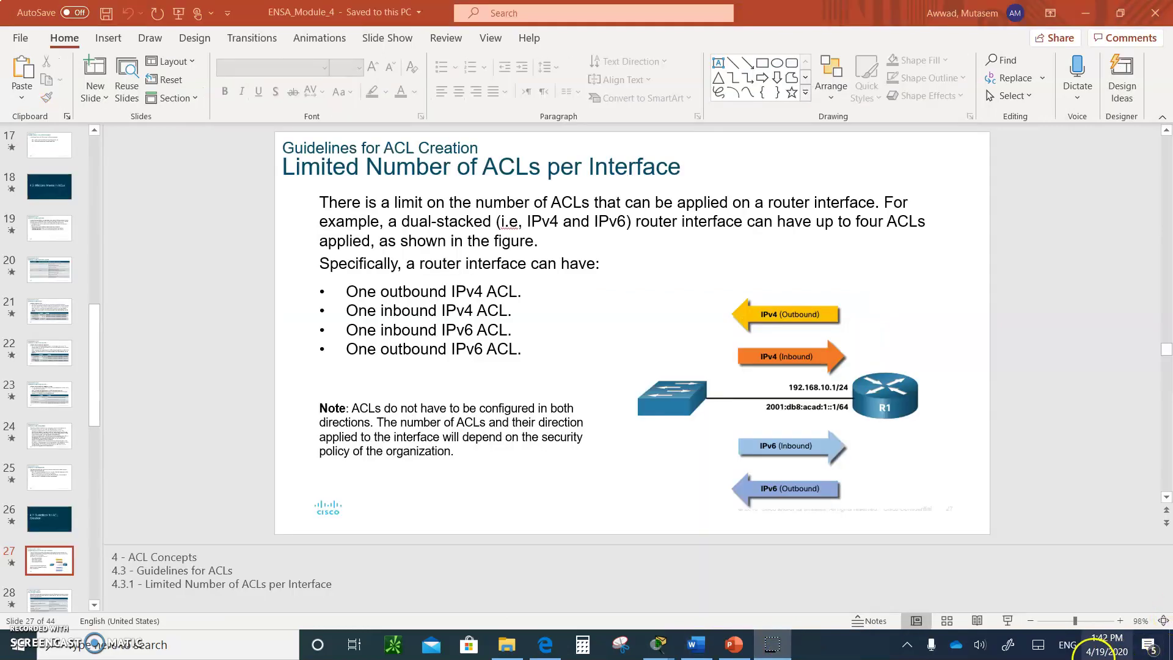
Check the Word notes, then return to PowerPoint and scroll to slide 28, 'ACL Best Practices'
left_click(696, 645)
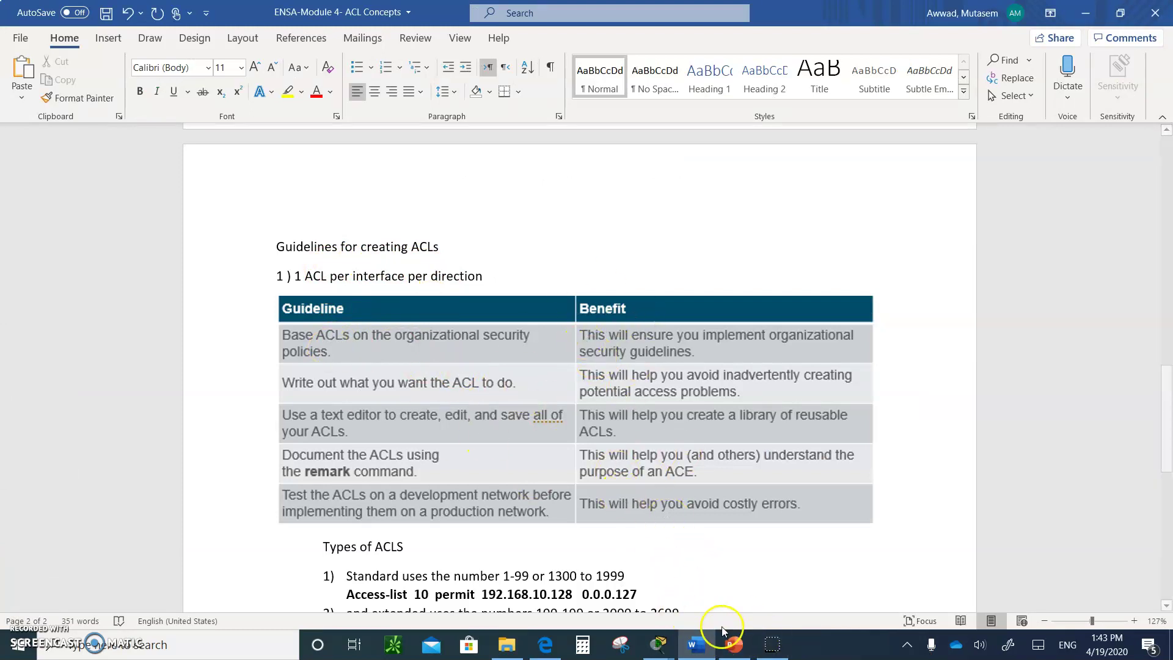
left_click(732, 643)
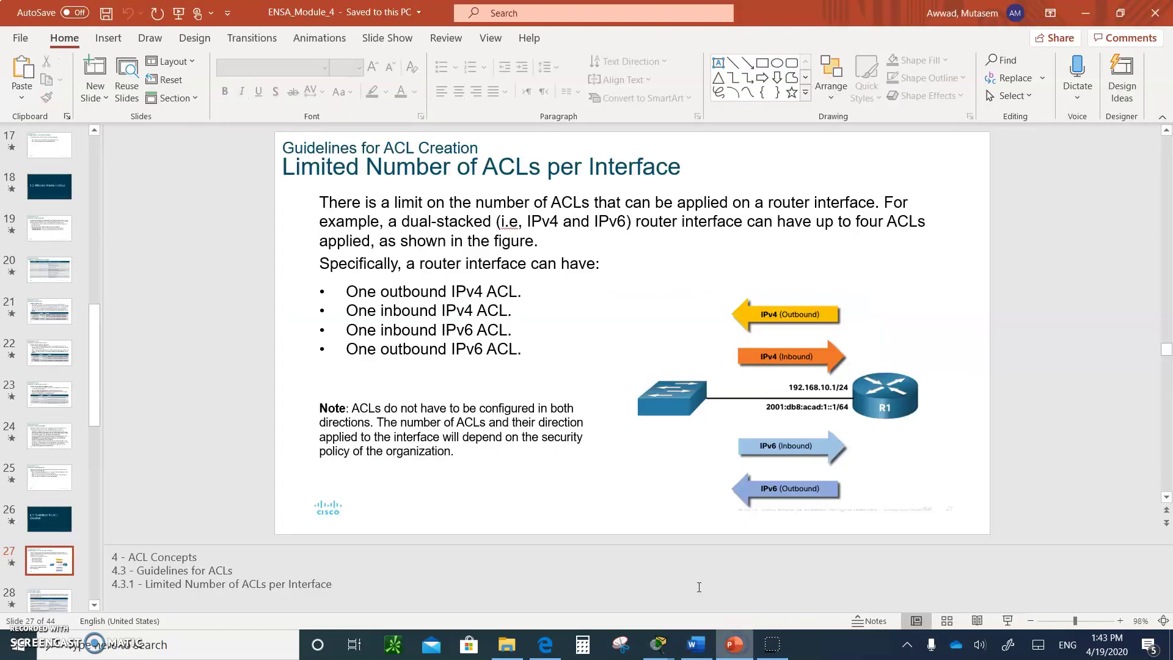
scroll(602, 380, "down", 1)
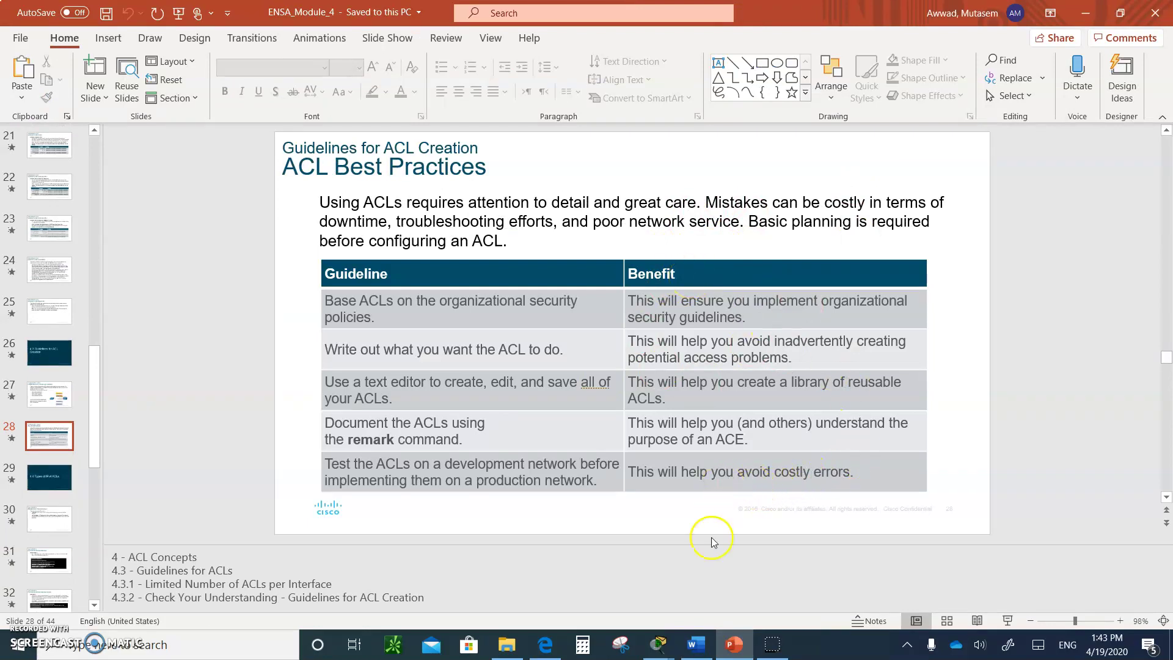
Return to Word at the 'Guidelines for creating ACLs' table and Types of ACLS list
left_click(696, 645)
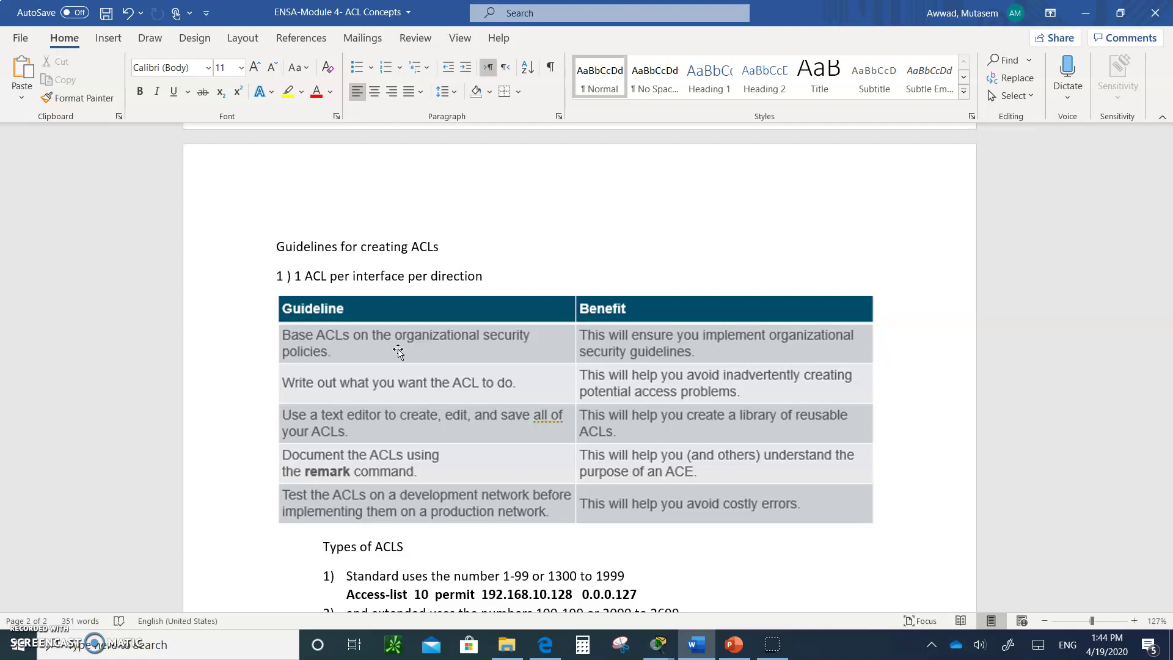
Scroll down until Types of ACLS items 1 to 4 show below the guidelines table
scroll(398, 352, "down", 3)
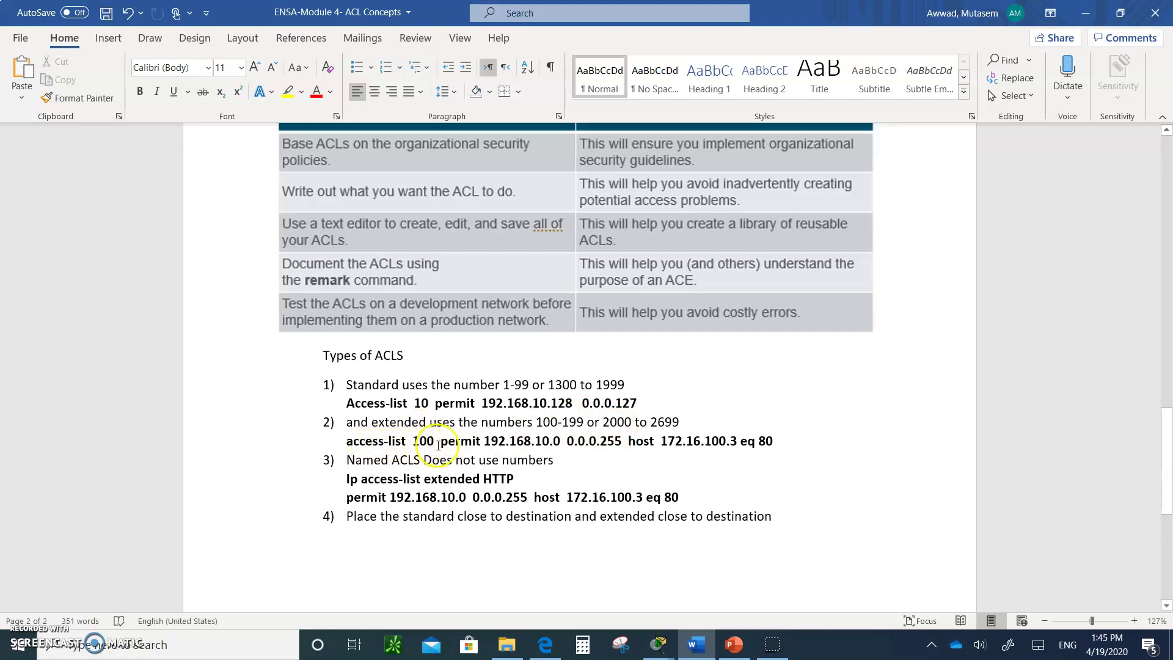
Insert 'tcp' before 192.168.10.0 in the access-list 100 permit example
left_click(491, 442)
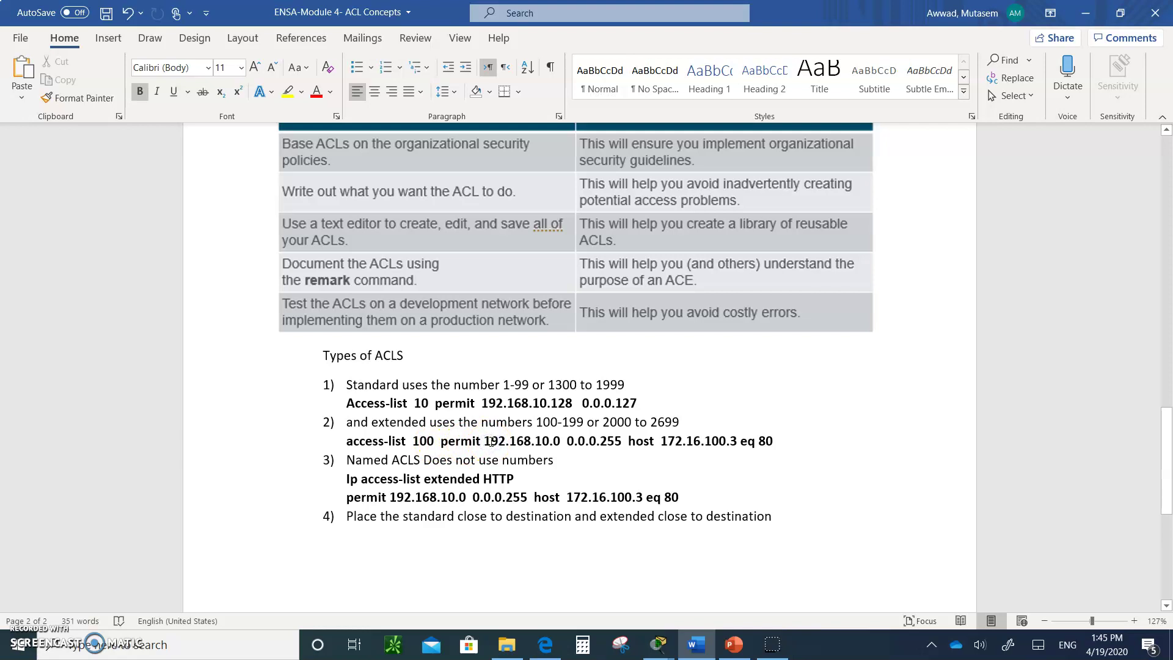
type("tcp")
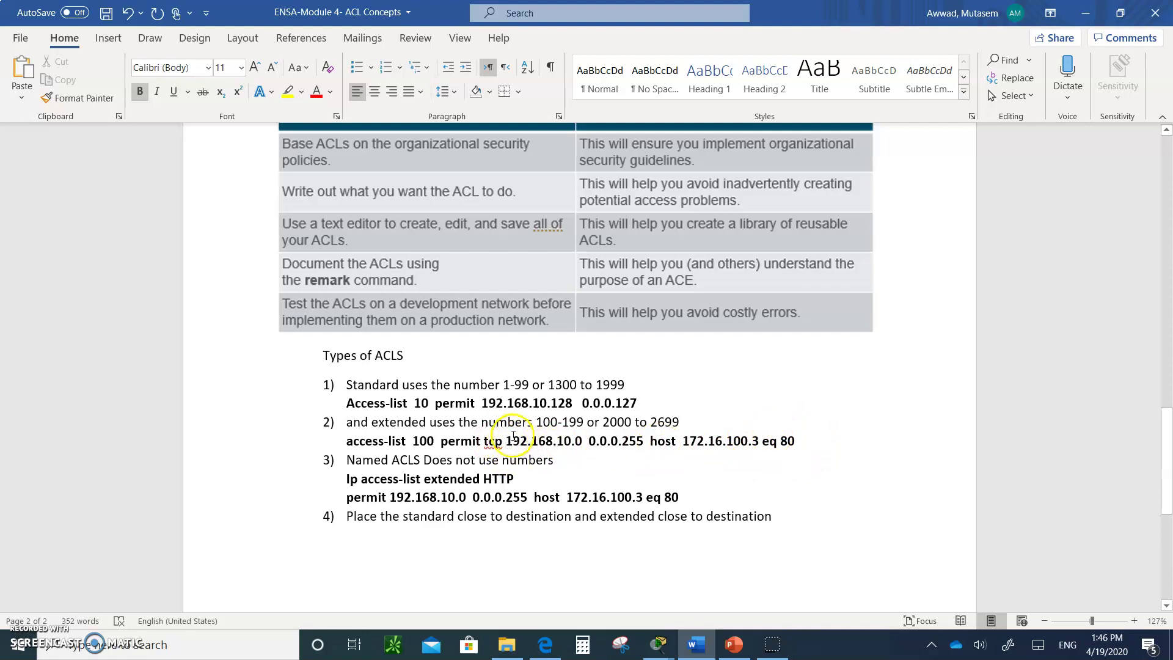
left_click(507, 437)
left_click_drag(507, 437, 640, 440)
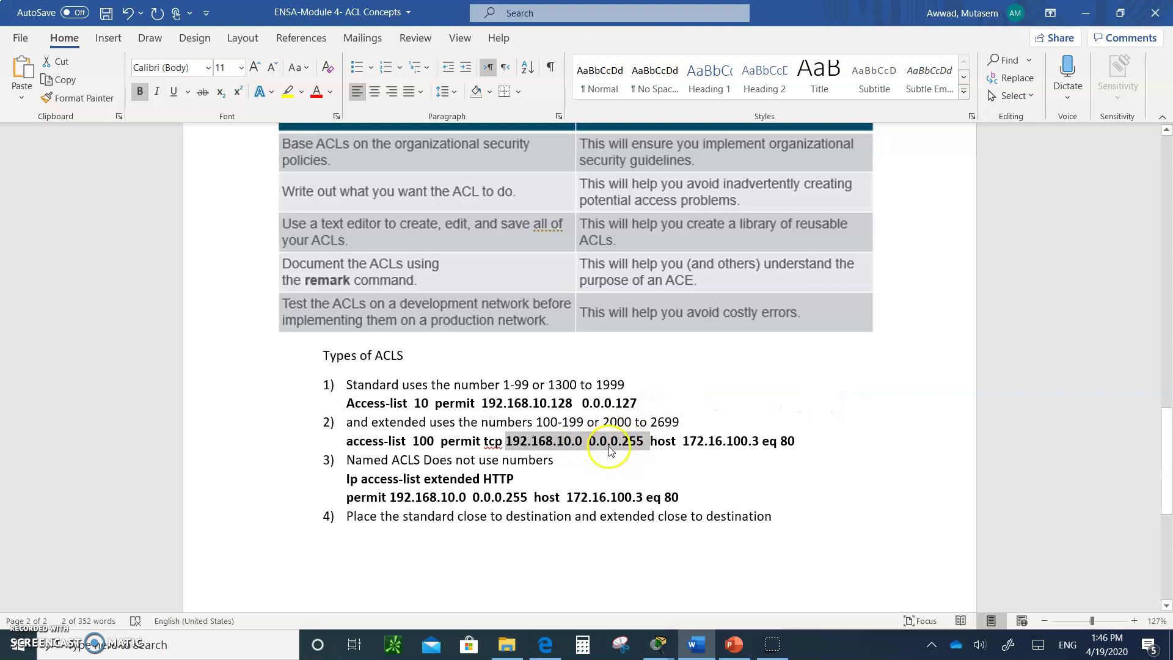
left_click(657, 441)
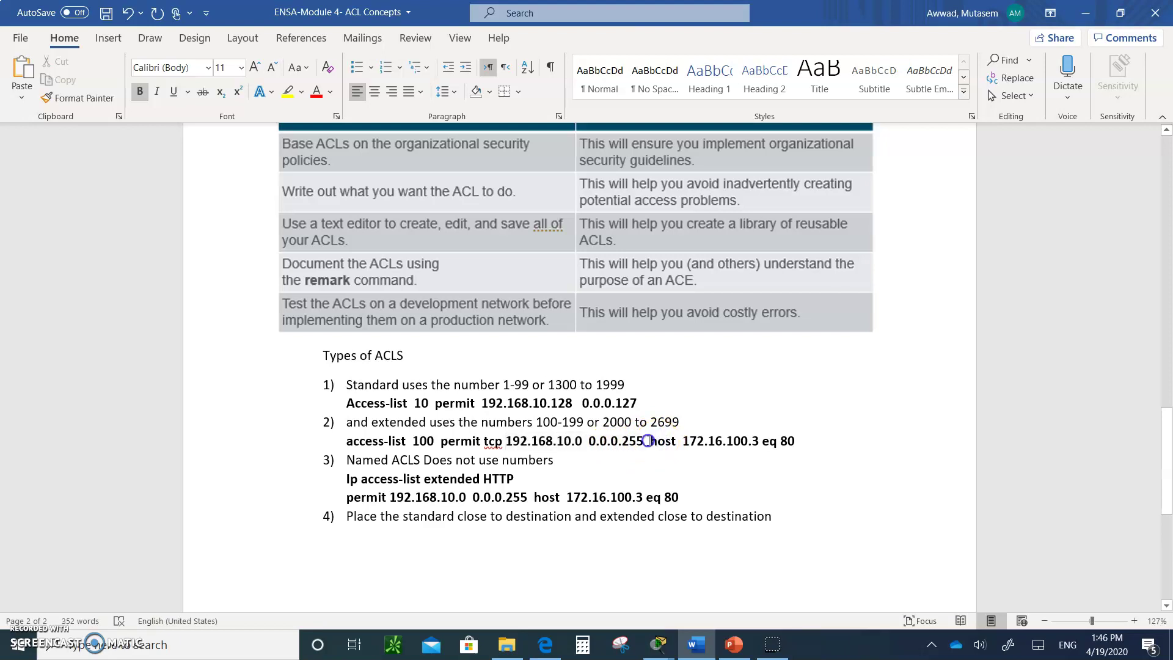
left_click_drag(625, 441, 757, 439)
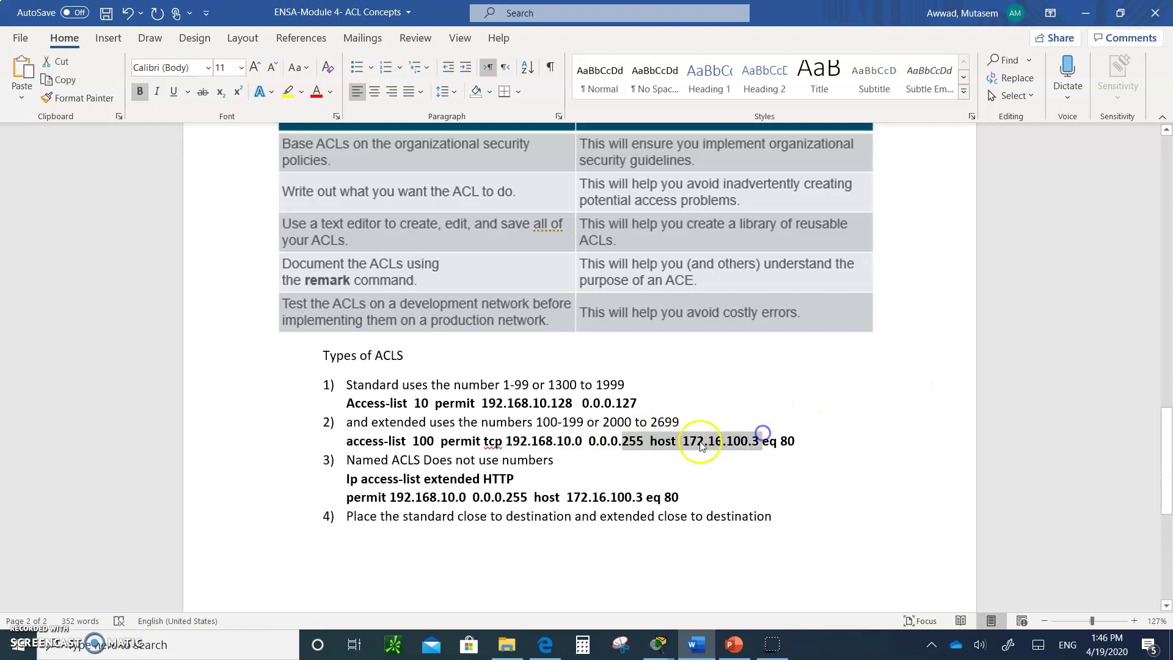
left_click(645, 442)
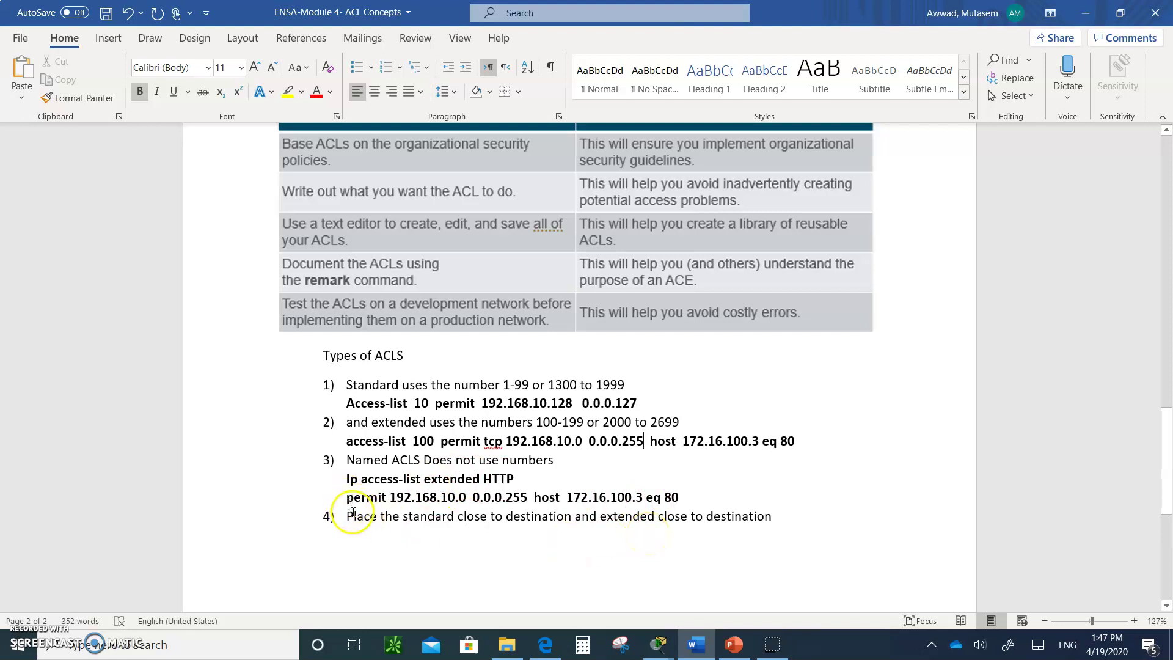
Insert 'tcp' after Permit in the named HTTP ACL line
left_click(382, 496)
type("tcp")
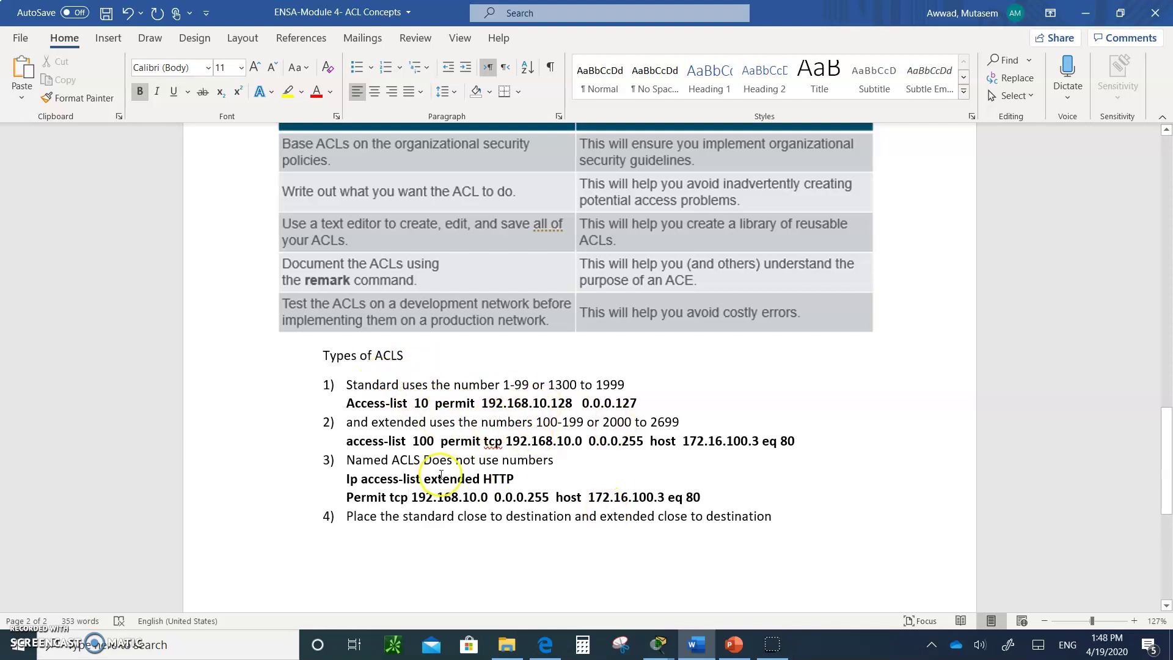
Go to PowerPoint and scroll from the ACL Best Practices slide to slide 34, 'Where to Place ACLs (Cont.)'
left_click(735, 649)
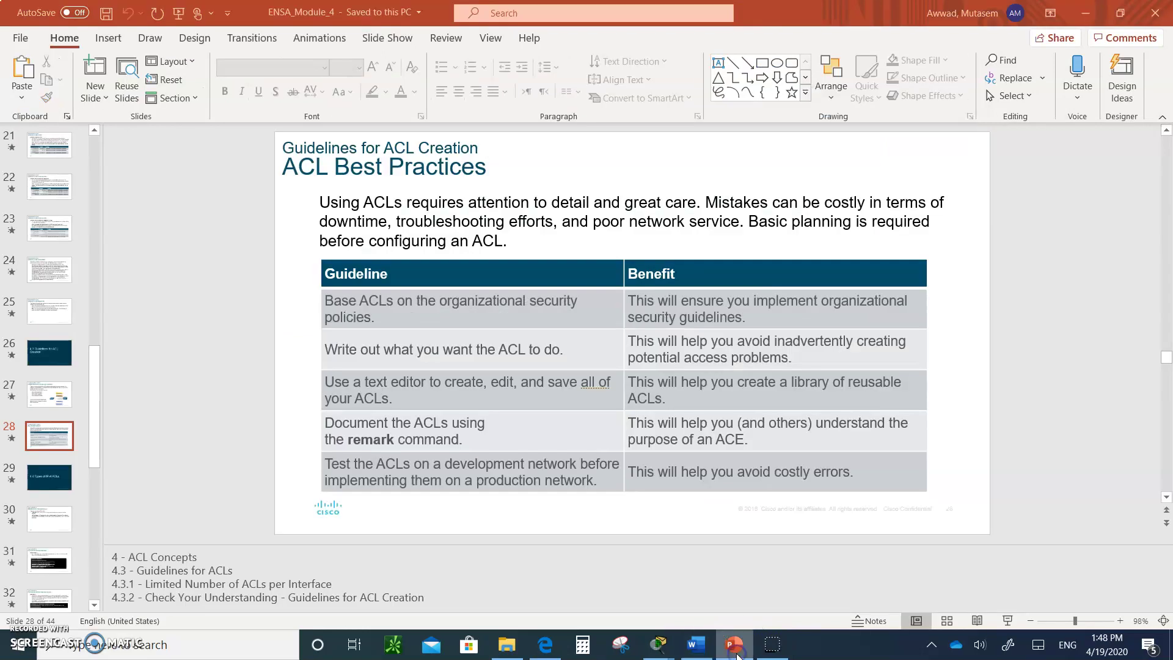
left_click(687, 492)
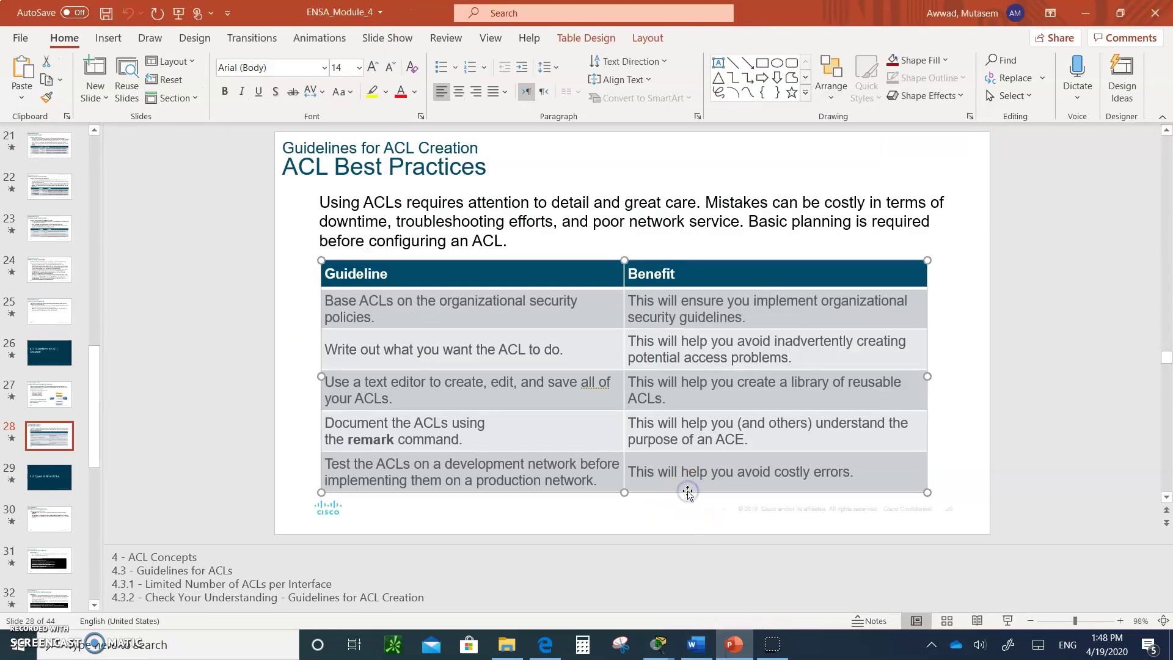
left_click(559, 512)
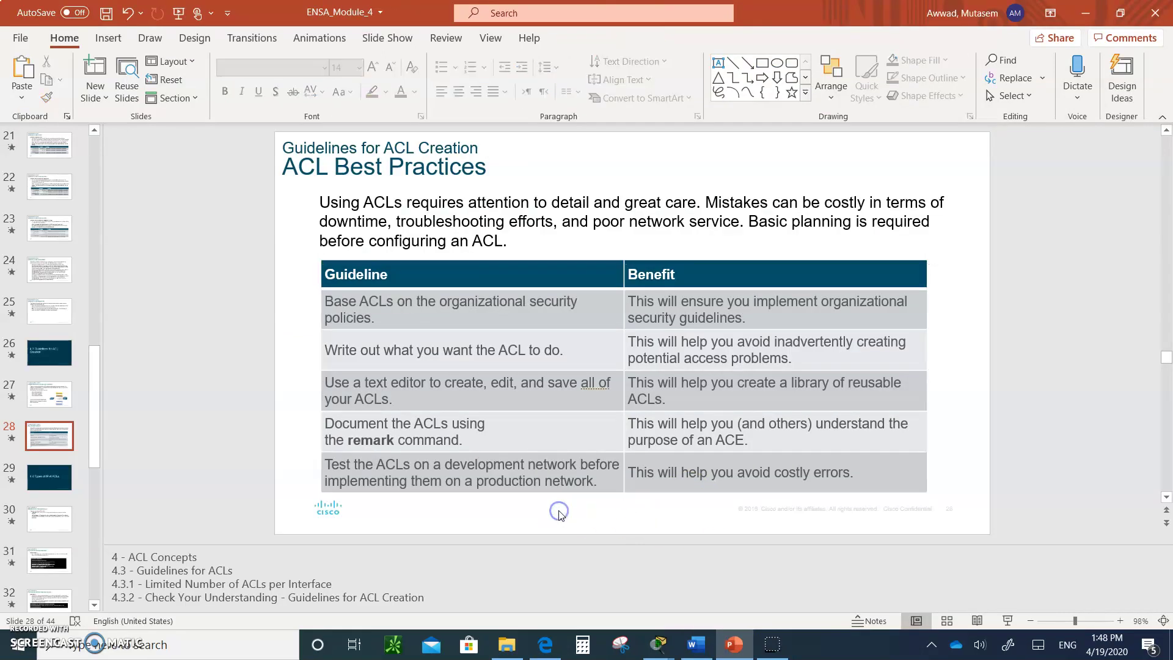
scroll(558, 512, "down", 4)
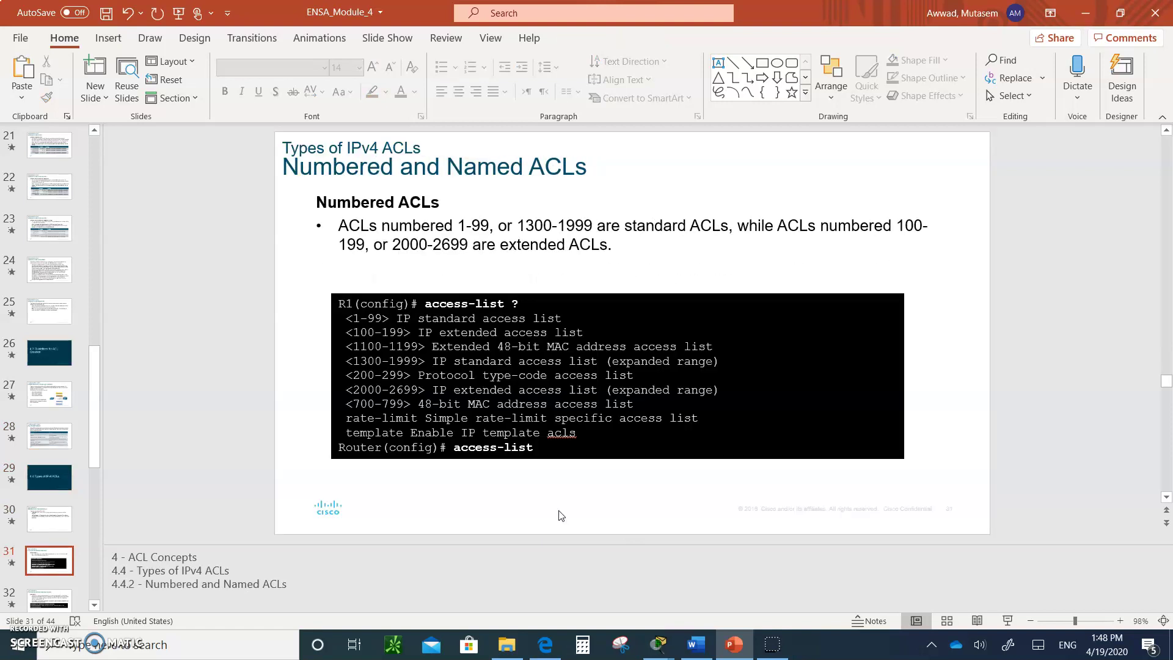
scroll(561, 515, "down", 2)
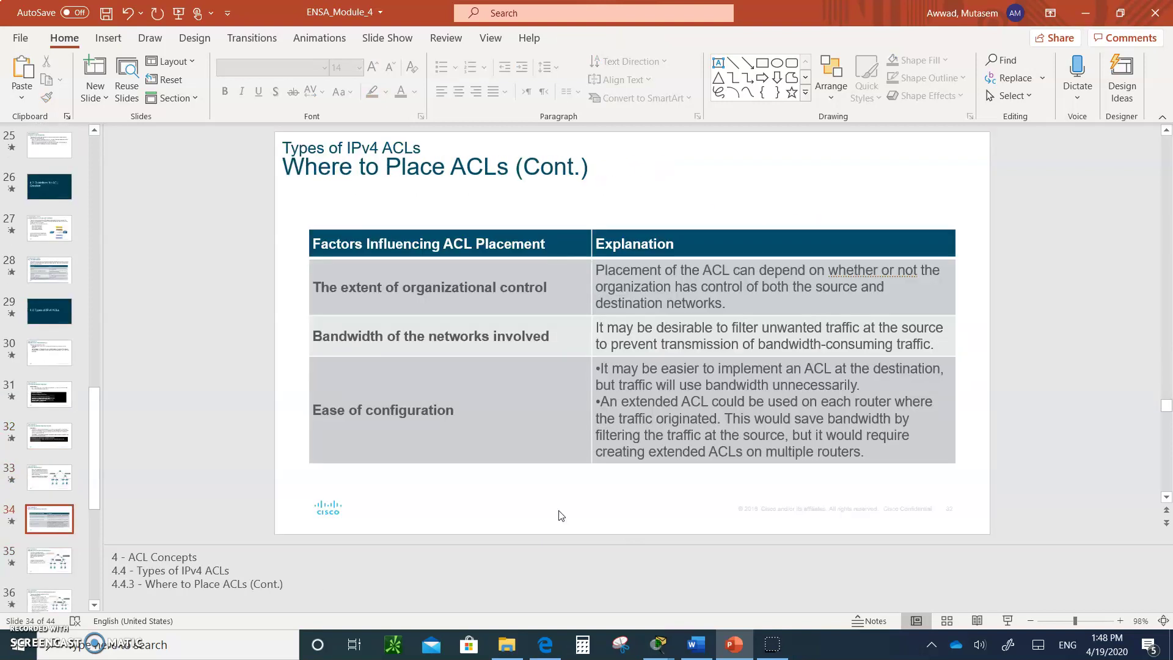
Scroll down to slide 35, 'Standard ACL Placement Example', with its network diagram
scroll(561, 515, "down", 1)
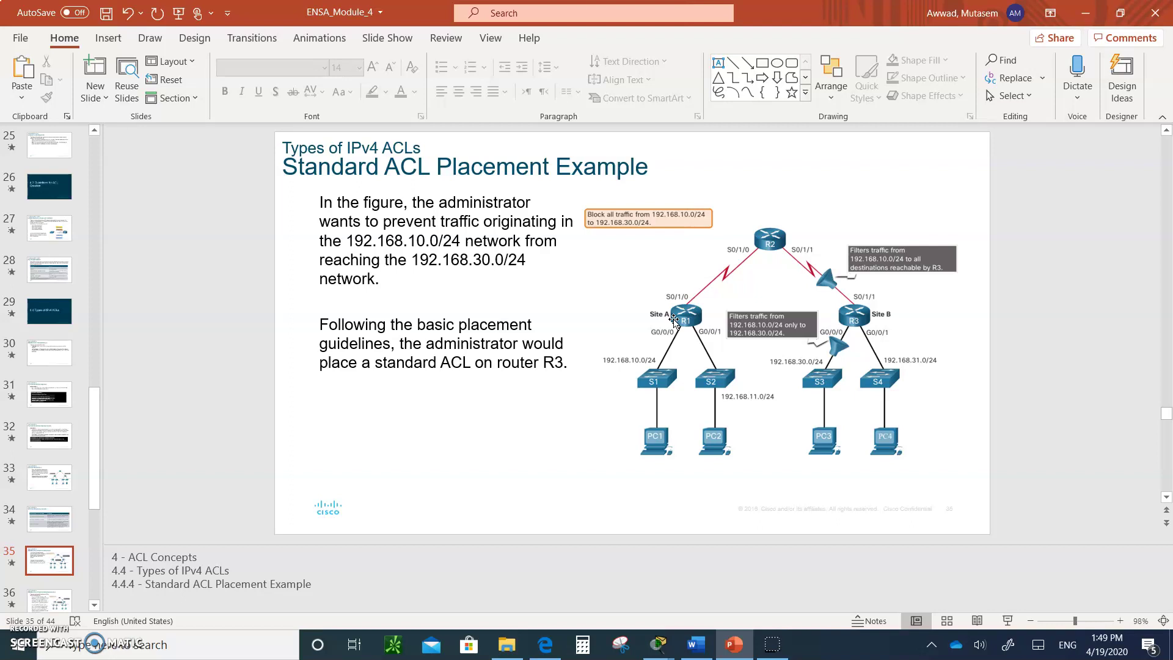
Inspect the diagram around routers R3 and R1, then switch back to the Word ACL notes
left_click(674, 320)
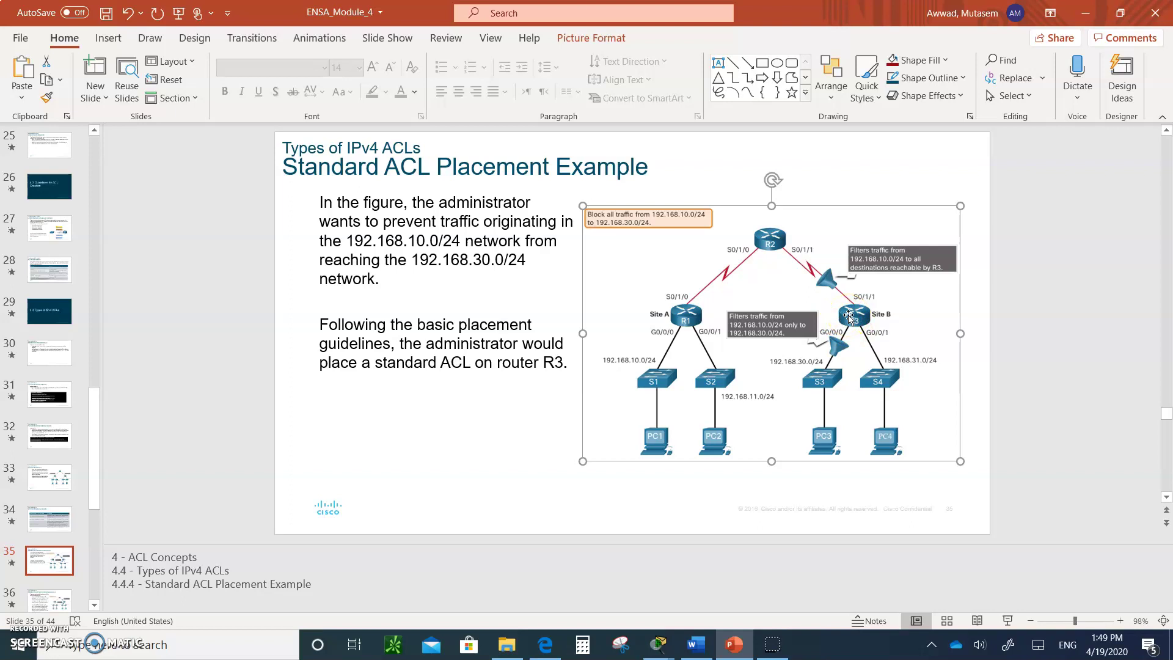
left_click(878, 301)
left_click(678, 327)
left_click(696, 645)
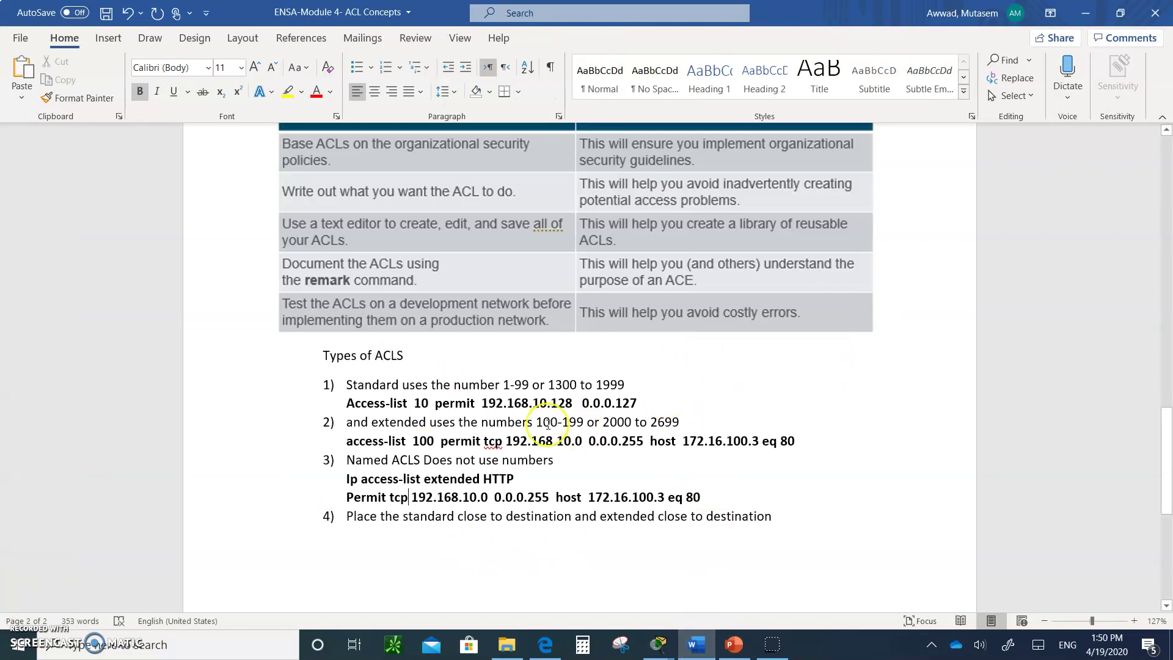
scroll(542, 427, "up", 15)
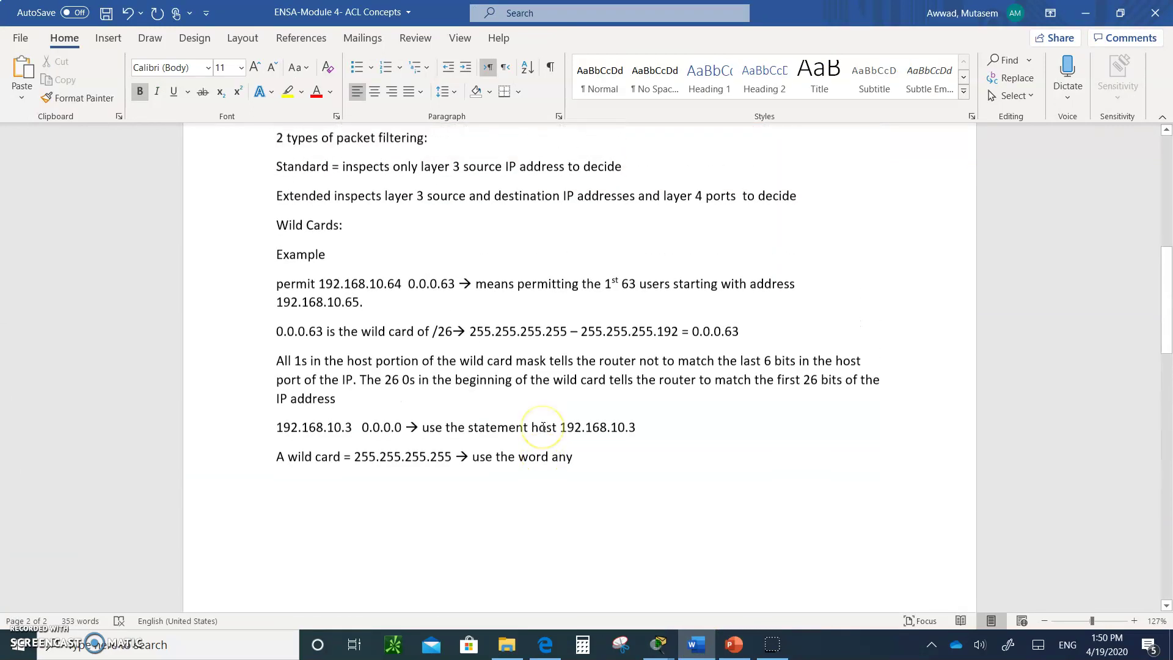
scroll(543, 426, "up", 5)
scroll(543, 427, "down", 8)
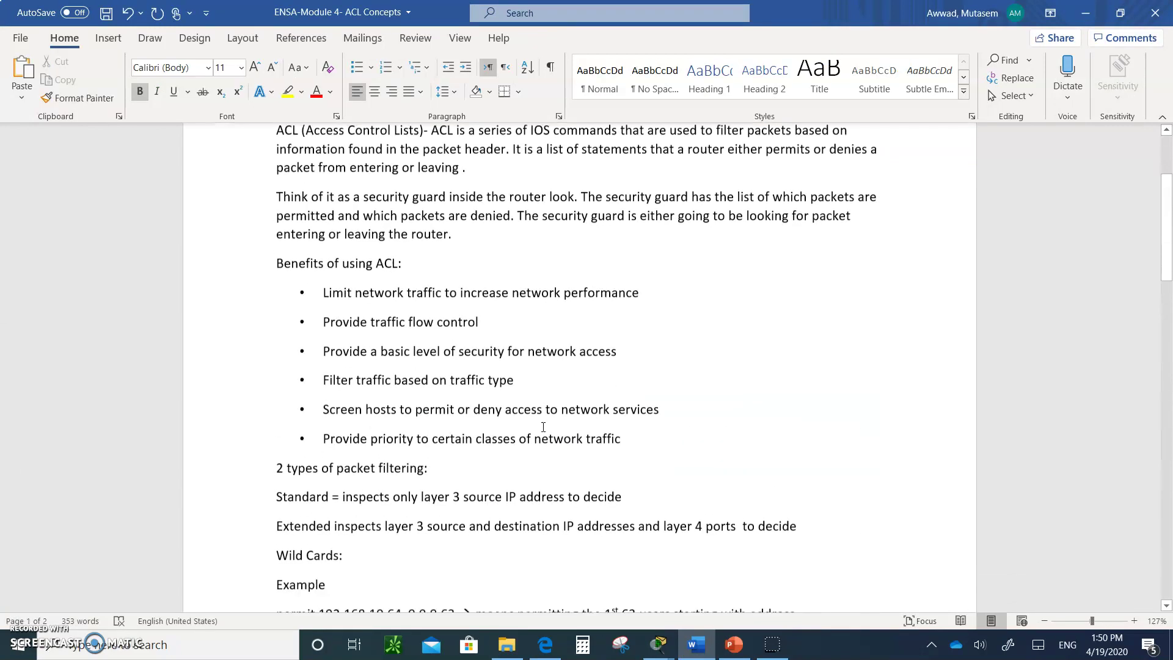
scroll(543, 427, "down", 15)
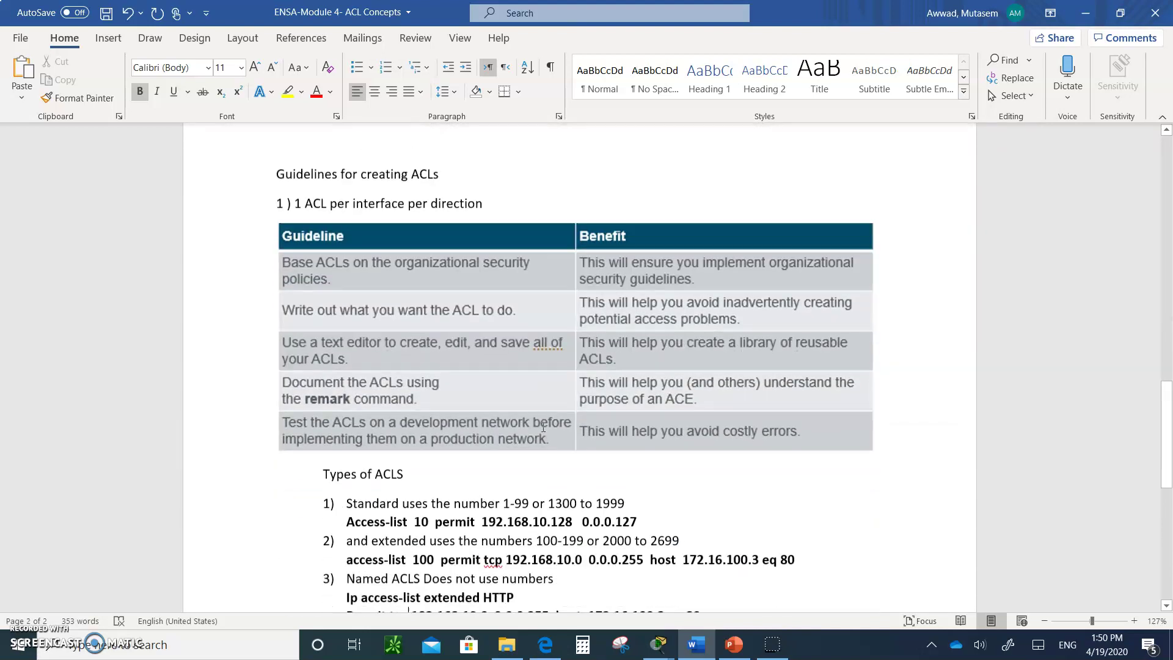
scroll(543, 426, "down", 5)
scroll(543, 427, "down", 3)
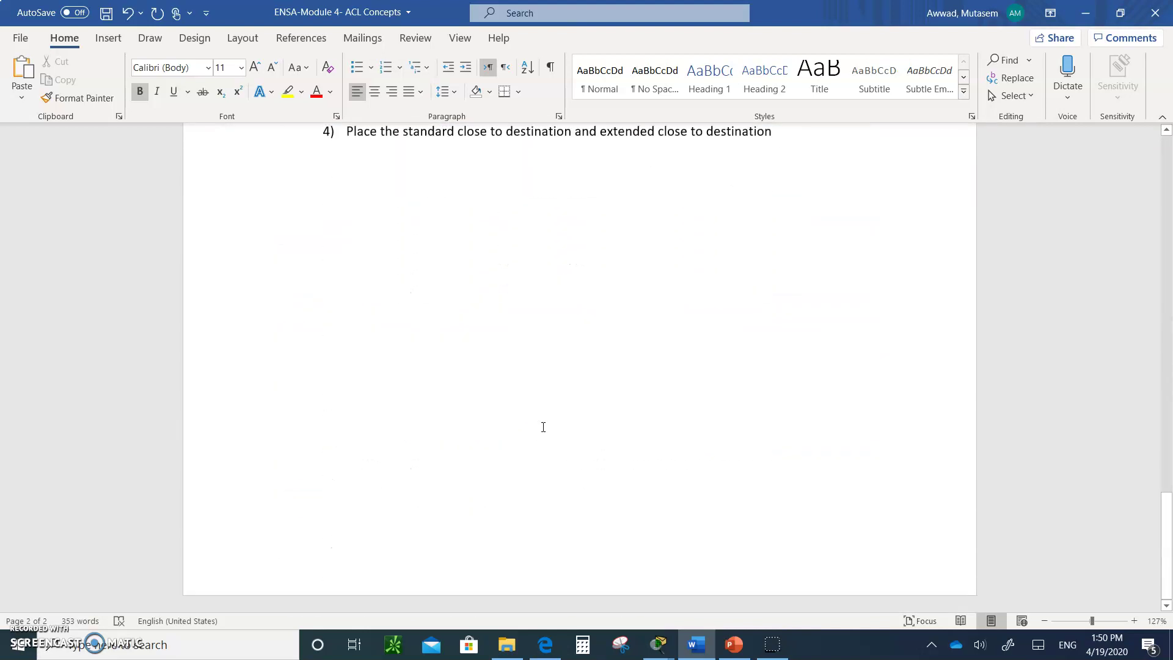